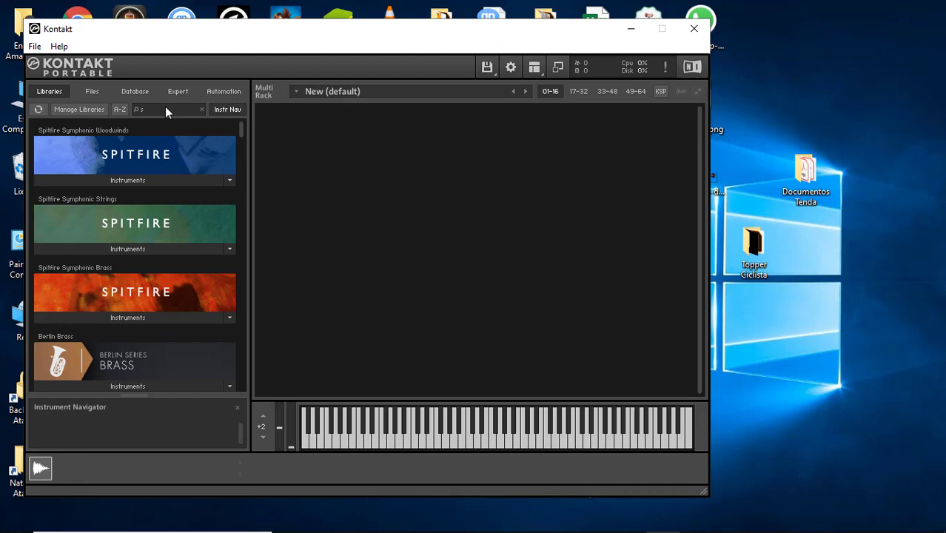
# Filter the library list by "sessio" and list the instruments of the Session Horns library.
pyautogui.write('ses')
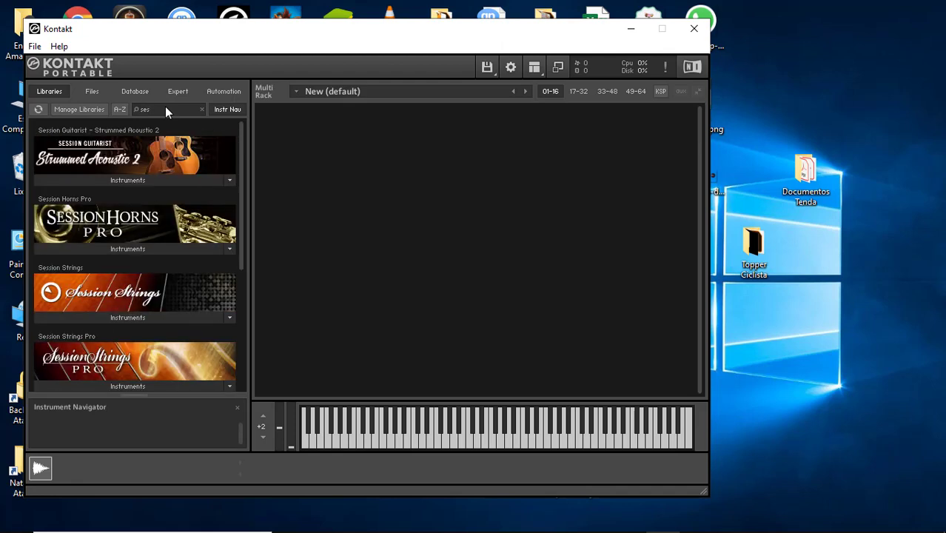
pyautogui.write('sio')
pyautogui.scroll(-5, 135, 276)
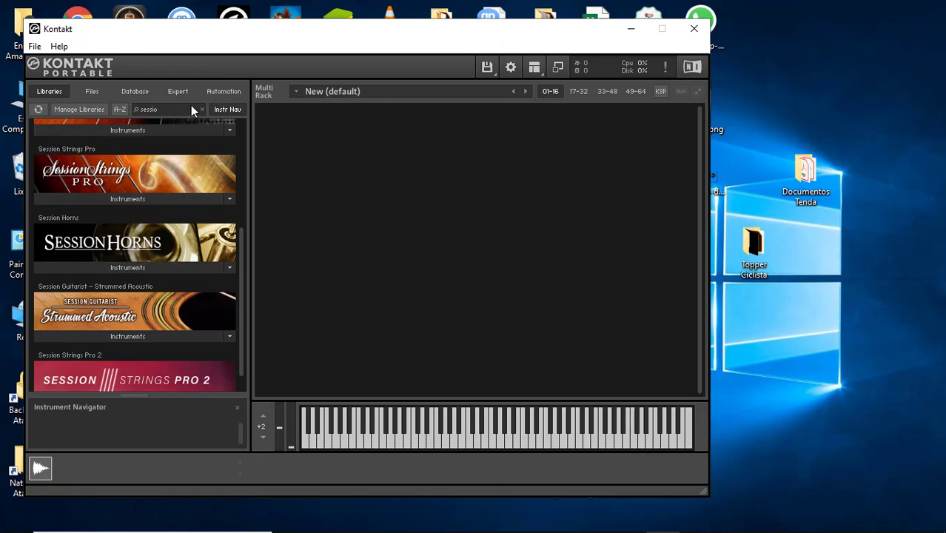
pyautogui.click(124, 268)
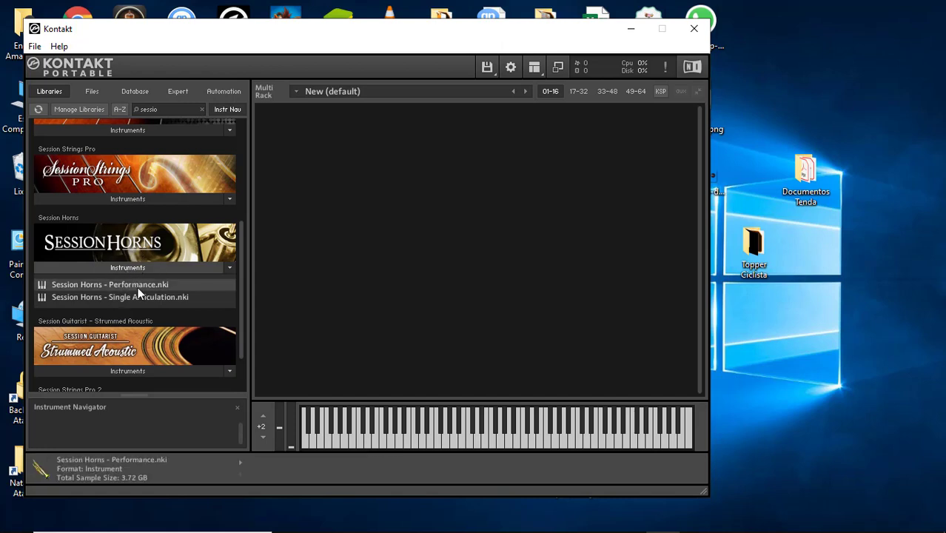
# Load Session Horns - Performance into the rack, view its edit mode, and remove the instrument again.
pyautogui.moveTo(130, 285); pyautogui.dragTo(386, 272)
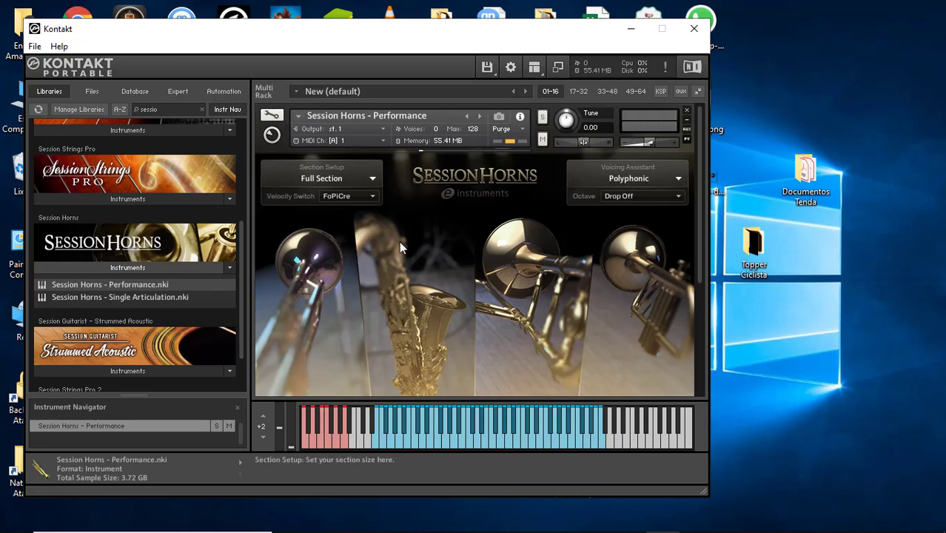
pyautogui.click(272, 117)
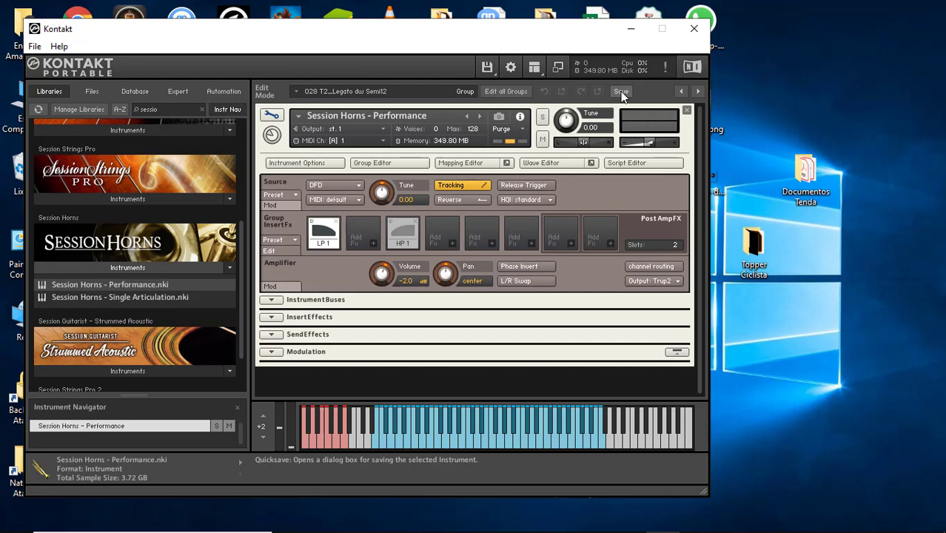
pyautogui.click(271, 116)
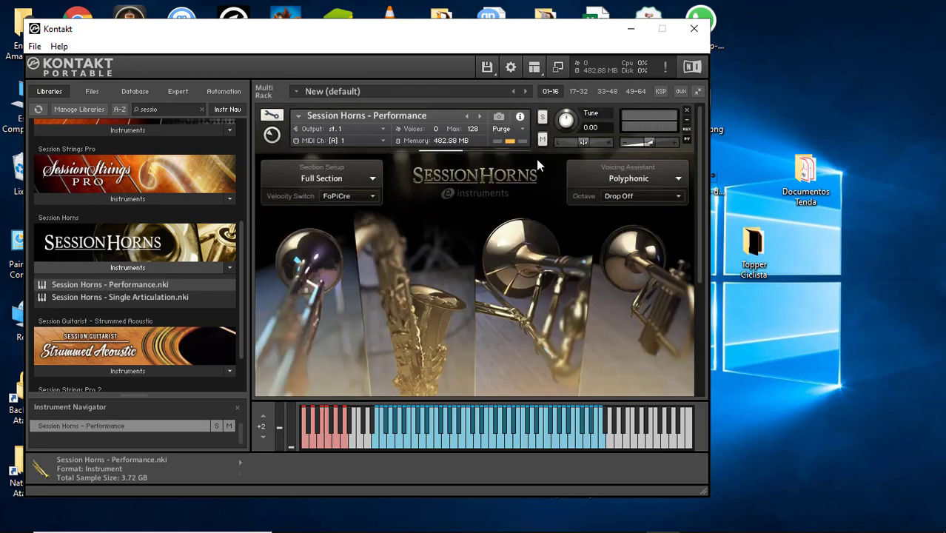
pyautogui.click(687, 112)
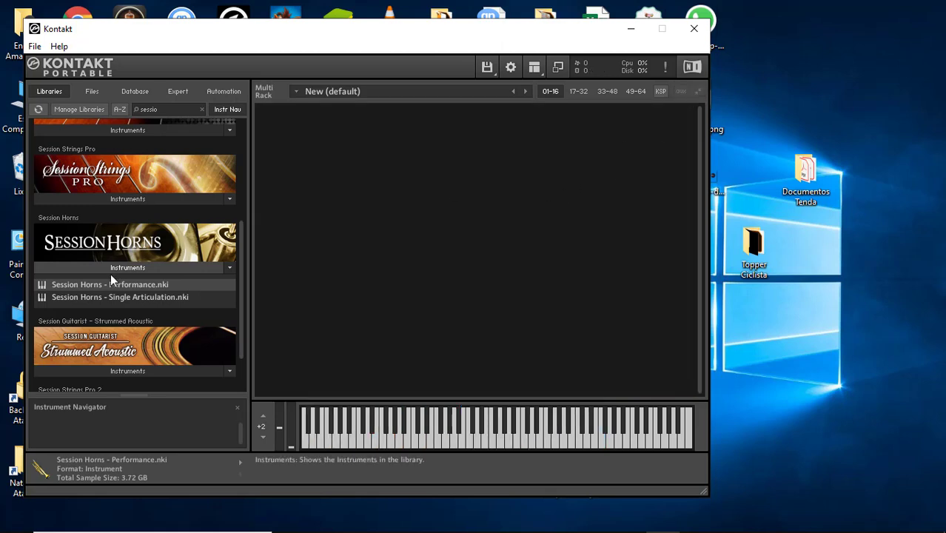
# Load and remove the Session Horns - Performance instrument two more times to check how it loads.
pyautogui.moveTo(122, 284); pyautogui.dragTo(385, 264)
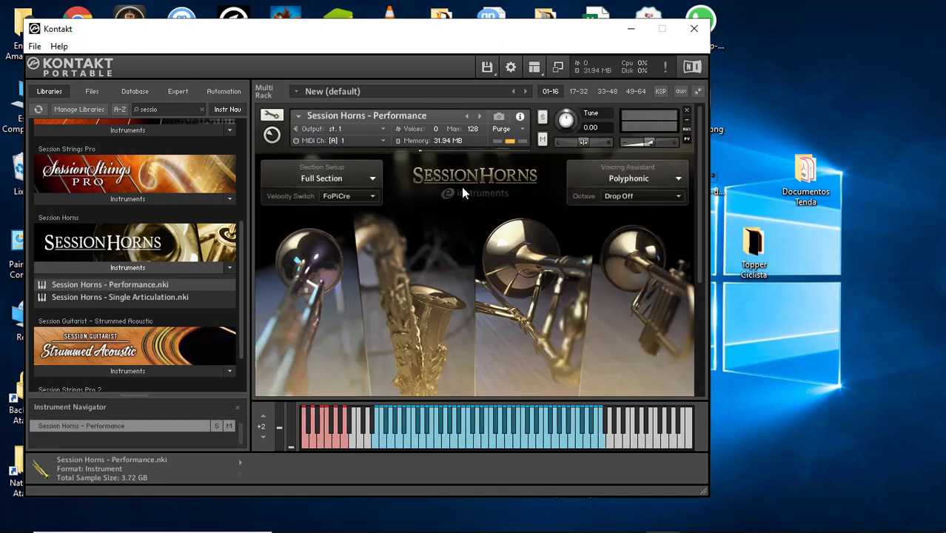
pyautogui.click(686, 110)
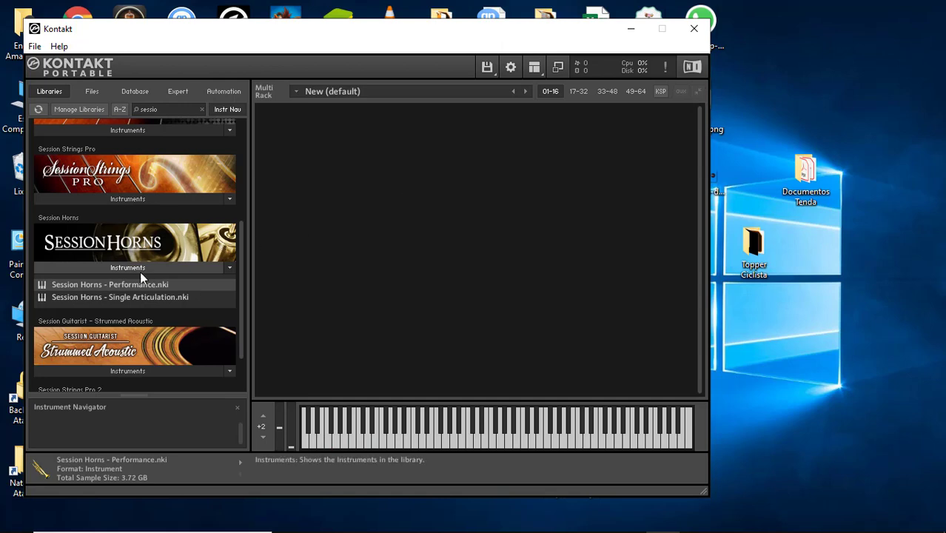
pyautogui.moveTo(132, 285); pyautogui.dragTo(429, 258)
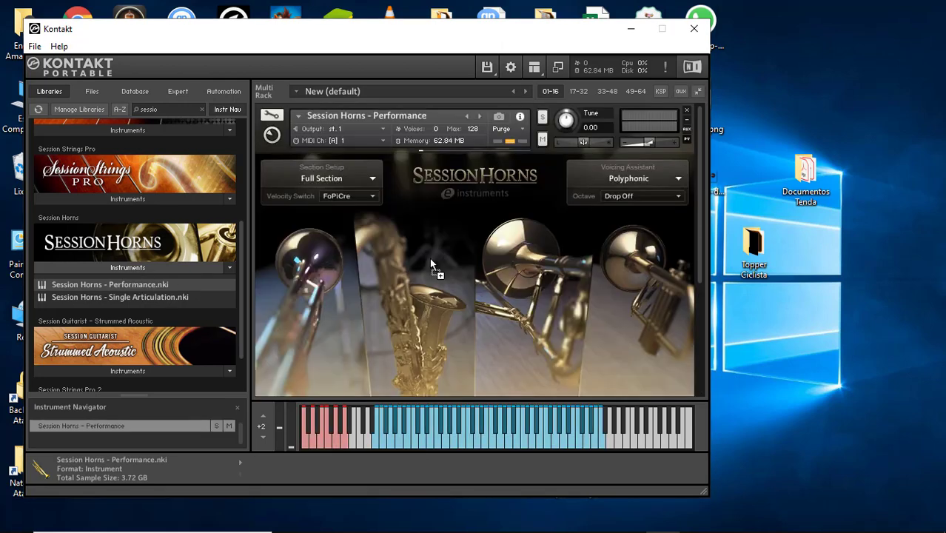
pyautogui.click(686, 111)
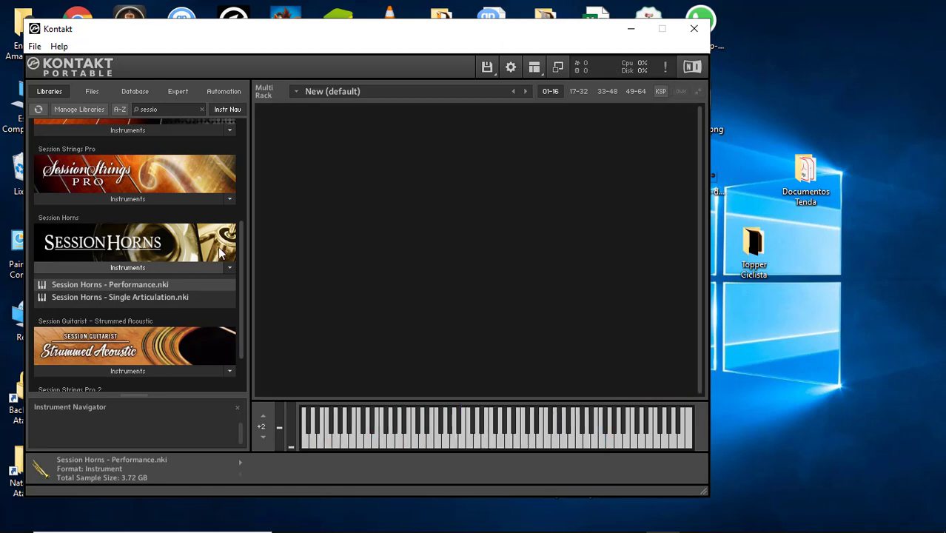
# Examine the instruments offered by the Session Horns and Session Strings Pro 2 libraries, collapsing each list again.
pyautogui.click(127, 267)
pyautogui.click(130, 267)
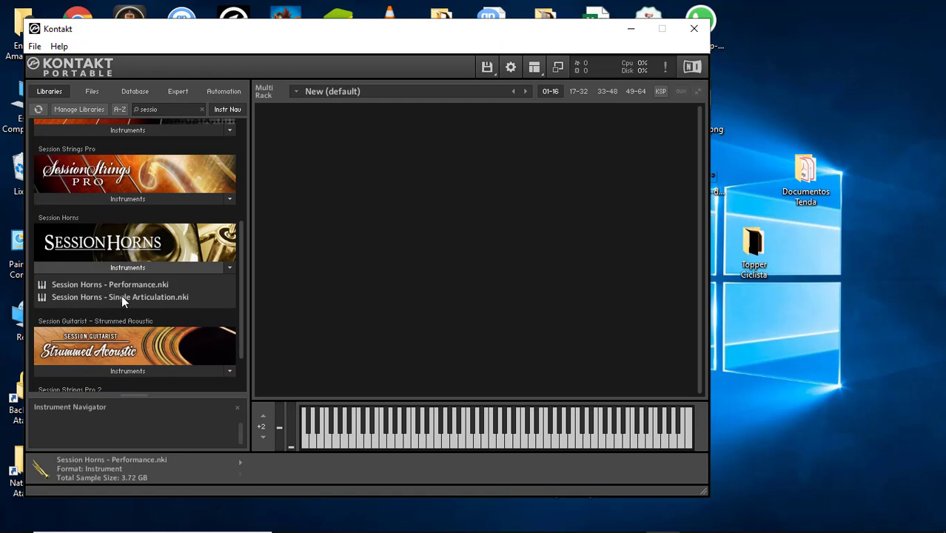
pyautogui.click(122, 296)
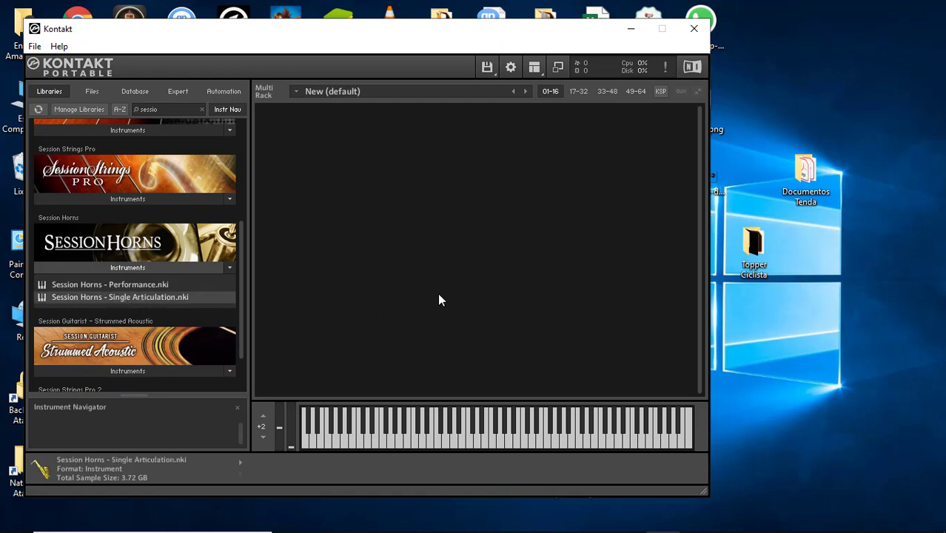
pyautogui.click(135, 267)
pyautogui.scroll(-1, 135, 266)
pyautogui.scroll(1, 128, 297)
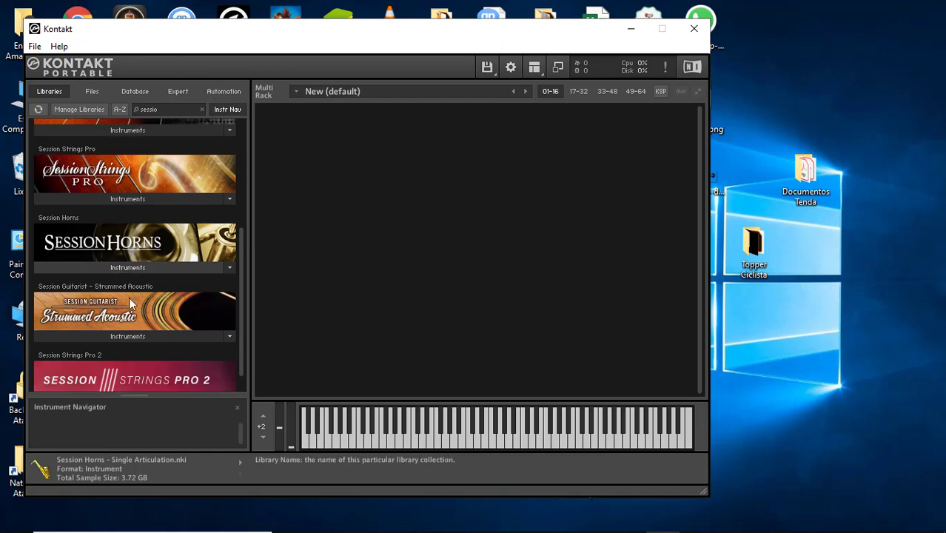
pyautogui.scroll(-1, 136, 364)
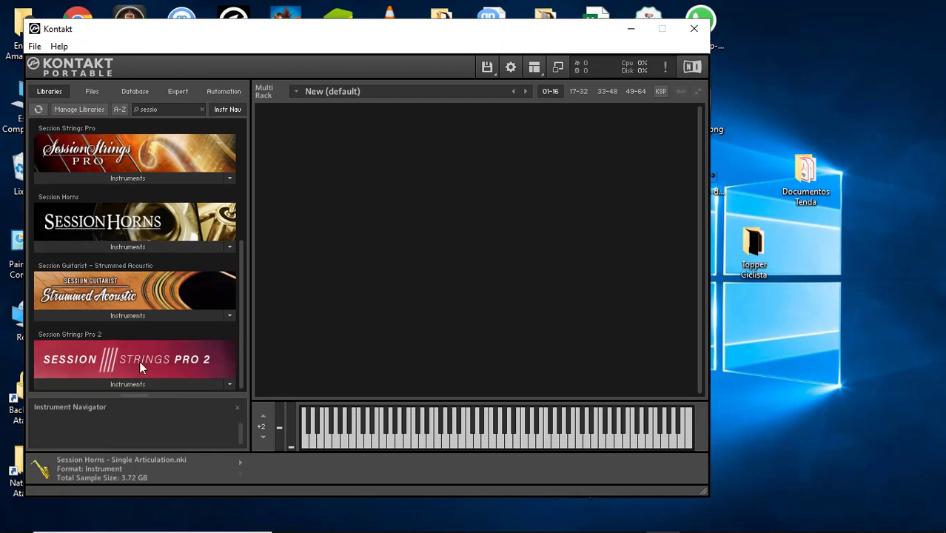
pyautogui.click(127, 383)
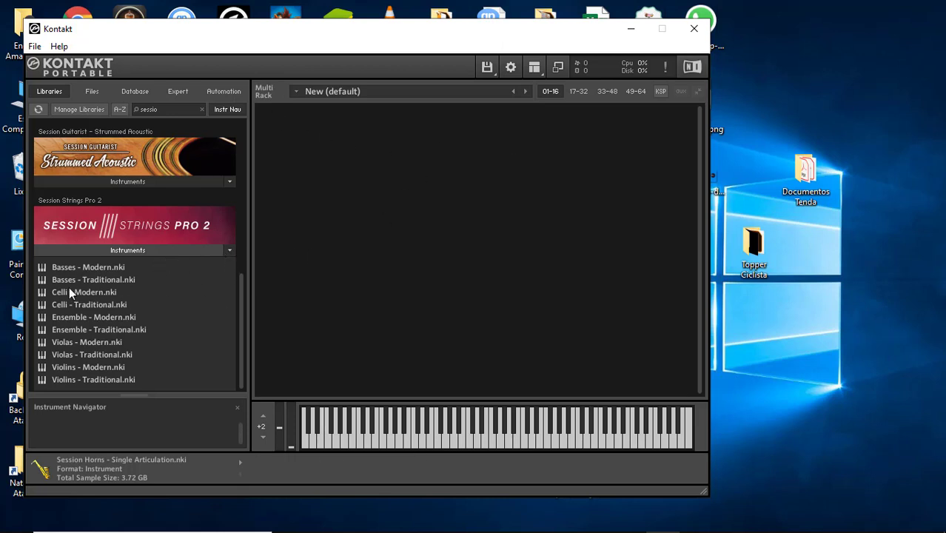
pyautogui.click(135, 250)
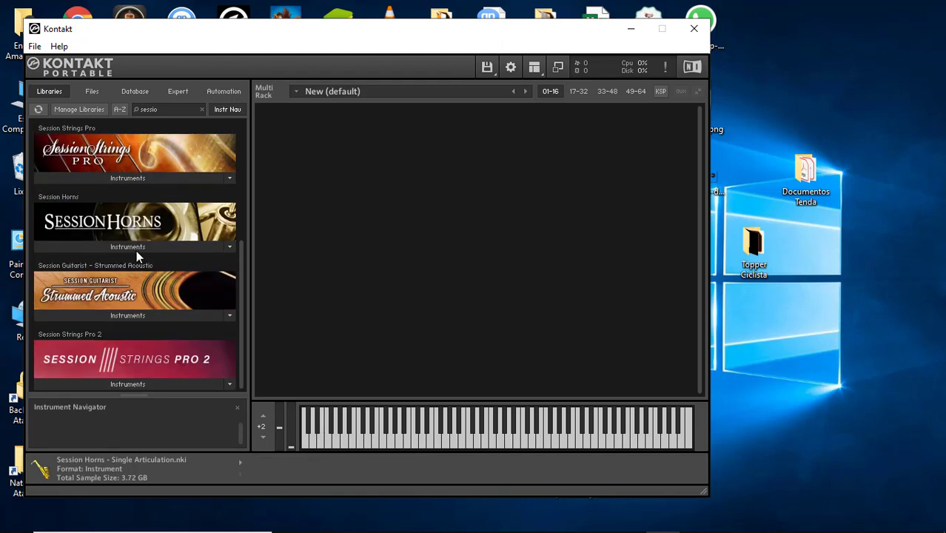
# Start a batch re-save and agree to proceed with resaving multiple files.
pyautogui.click(487, 67)
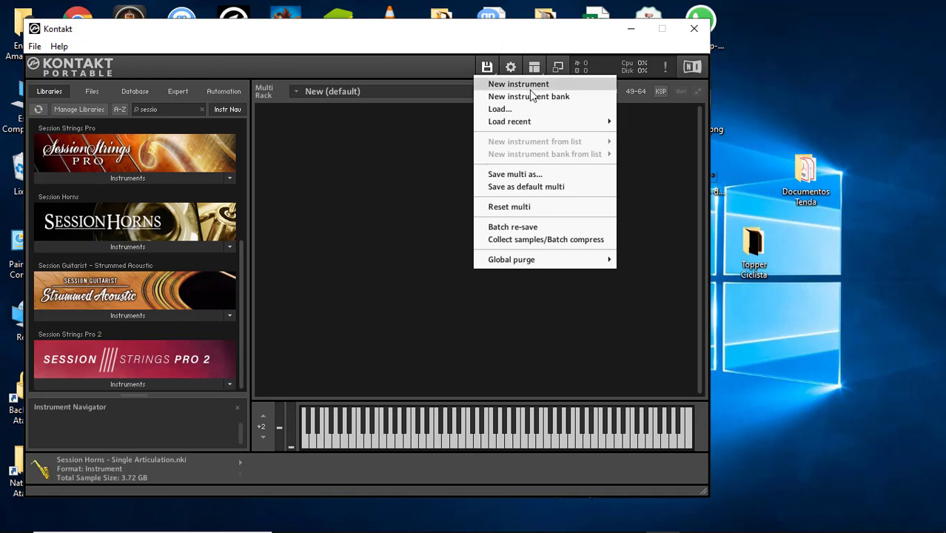
pyautogui.click(520, 233)
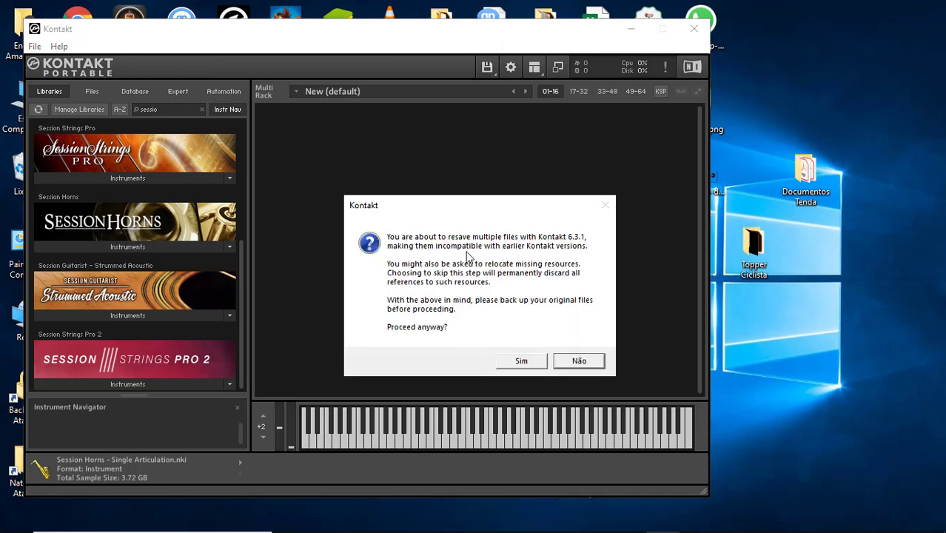
pyautogui.click(522, 362)
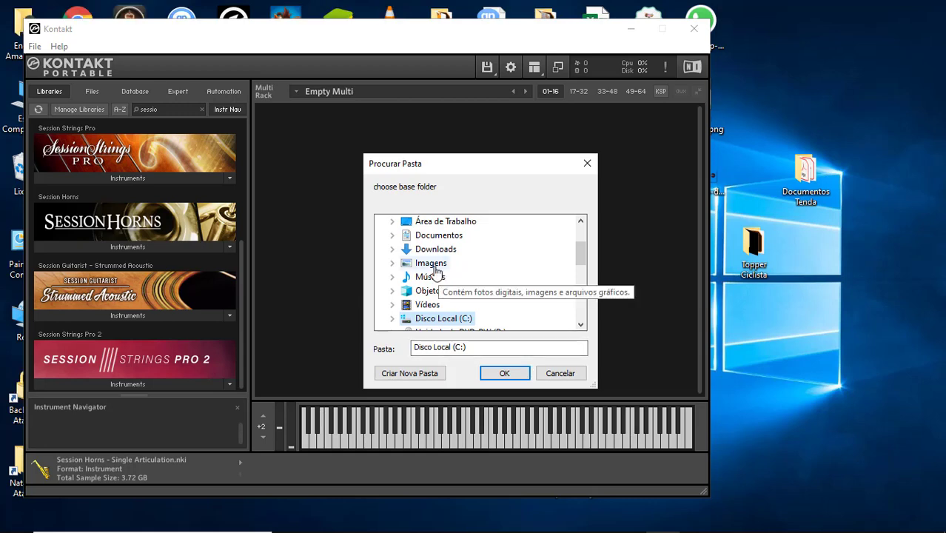
# In the base folder tree, expand the user's profile folder down through Documentos and Backup to Aplicativos para Música.
pyautogui.scroll(-4, 436, 271)
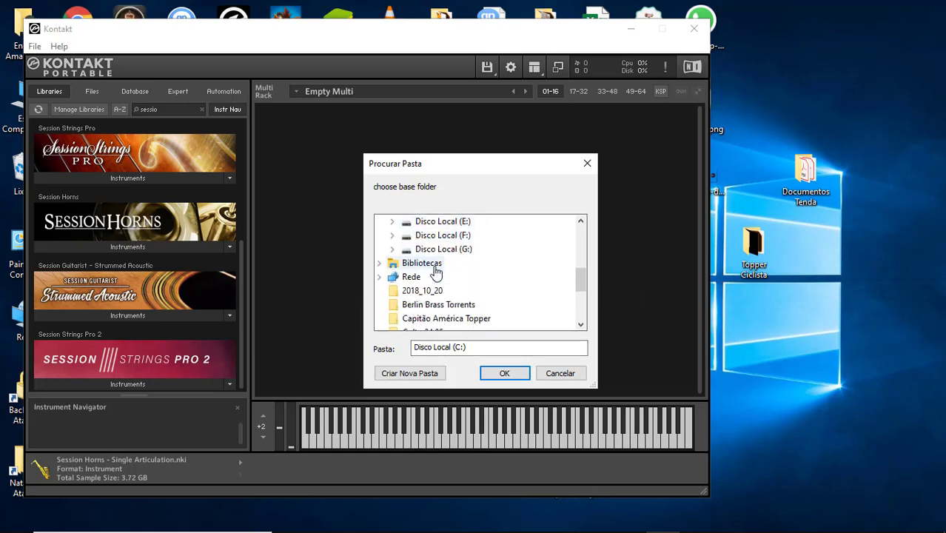
pyautogui.scroll(3, 425, 271)
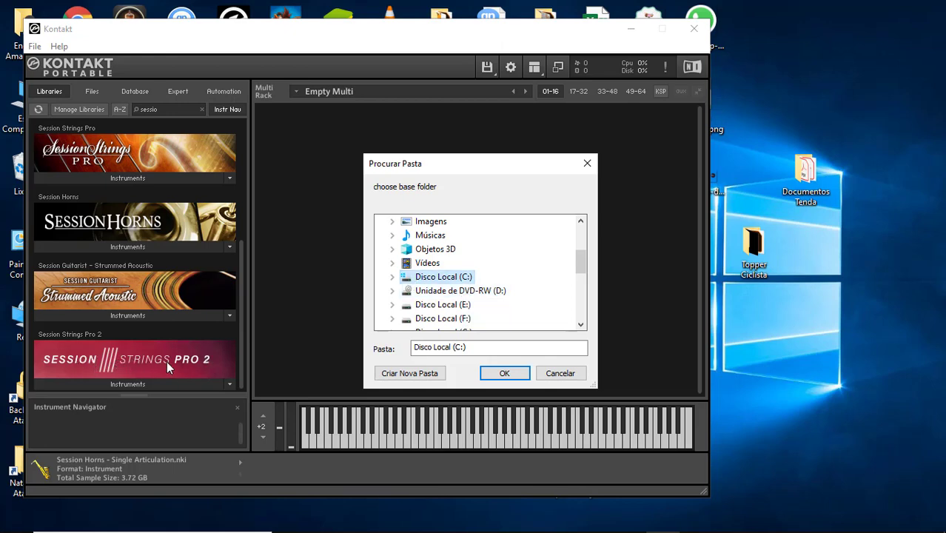
pyautogui.scroll(3, 432, 280)
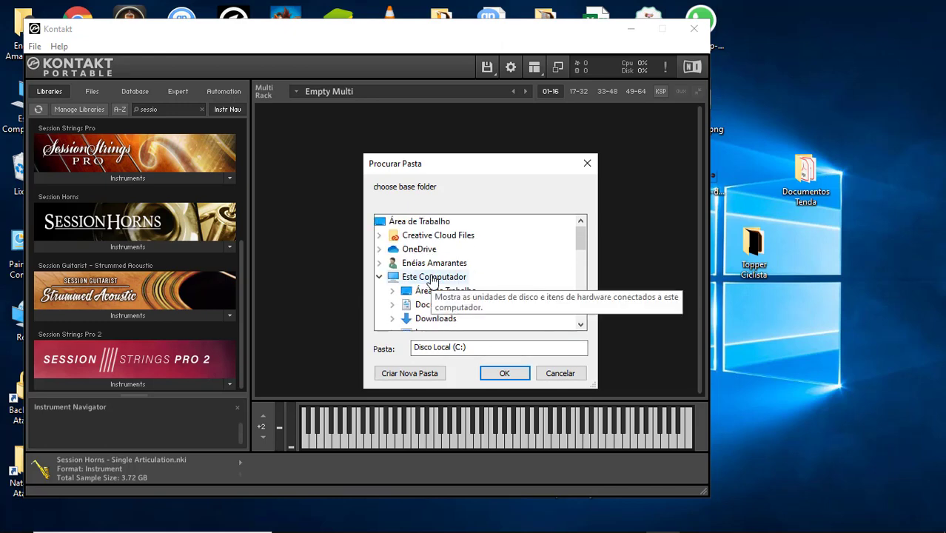
pyautogui.click(380, 276)
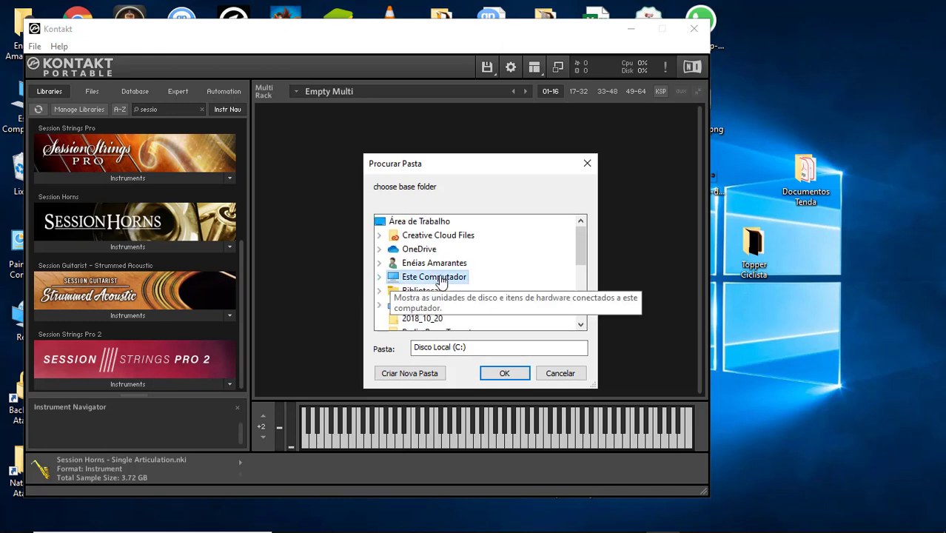
pyautogui.click(379, 263)
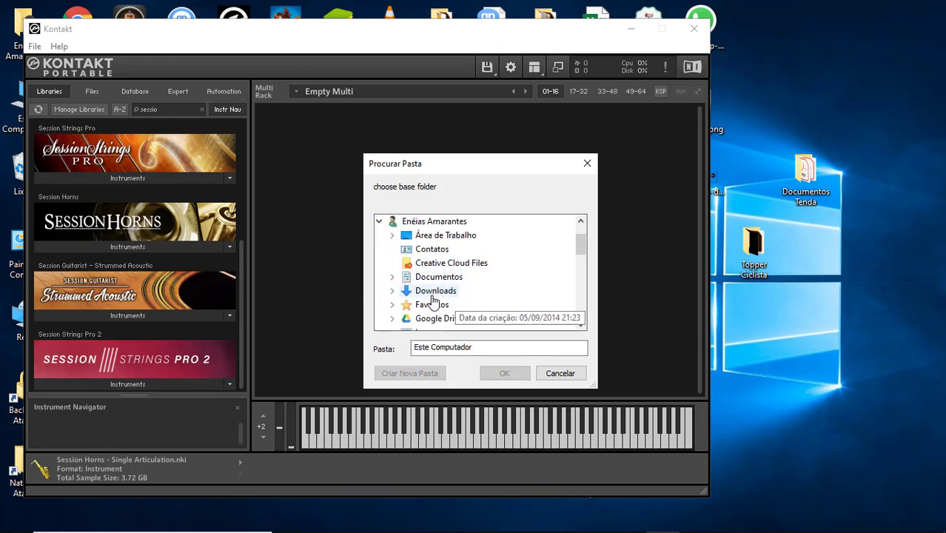
pyautogui.doubleClick(419, 276)
pyautogui.scroll(-1, 476, 294)
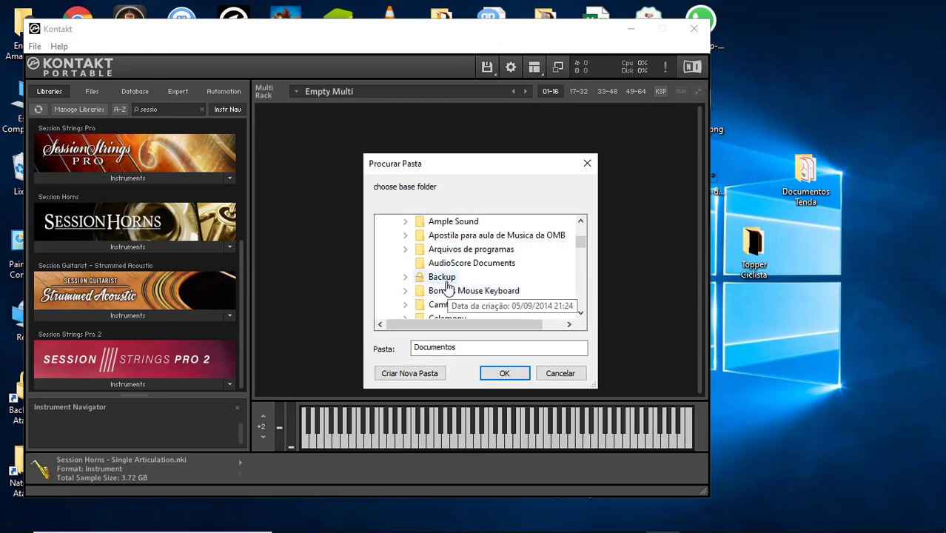
pyautogui.doubleClick(447, 280)
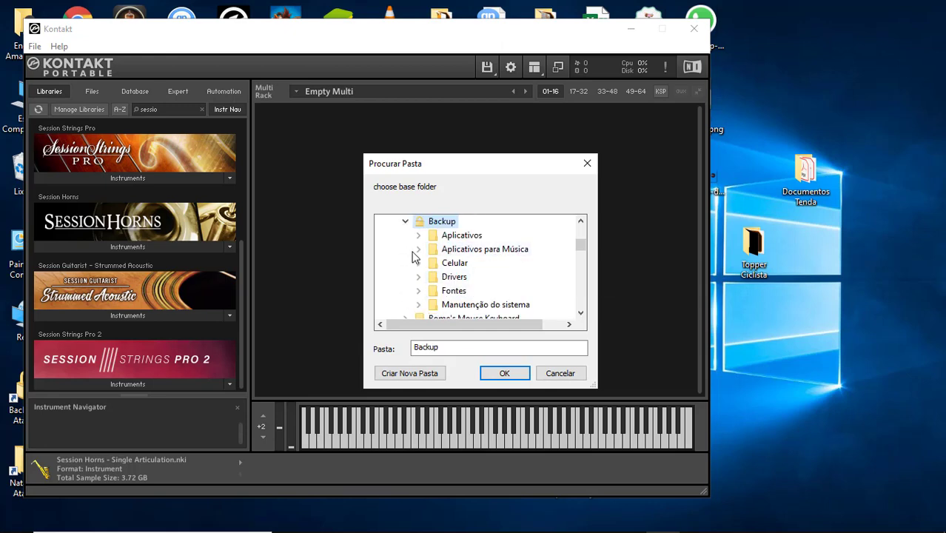
pyautogui.doubleClick(438, 249)
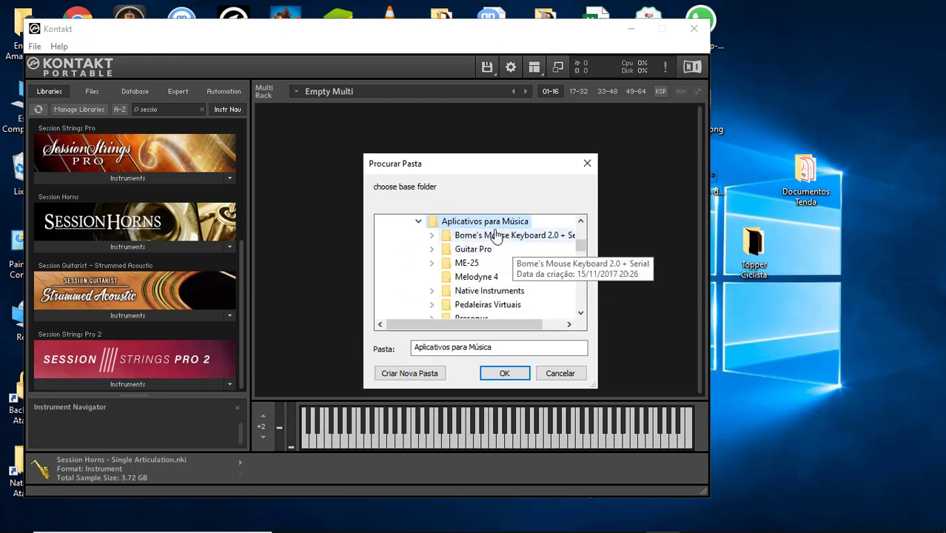
# In the base folder tree, expand VSTs, Kontakt Libraries and Native Instruments under Aplicativos para Música.
pyautogui.scroll(-1, 481, 275)
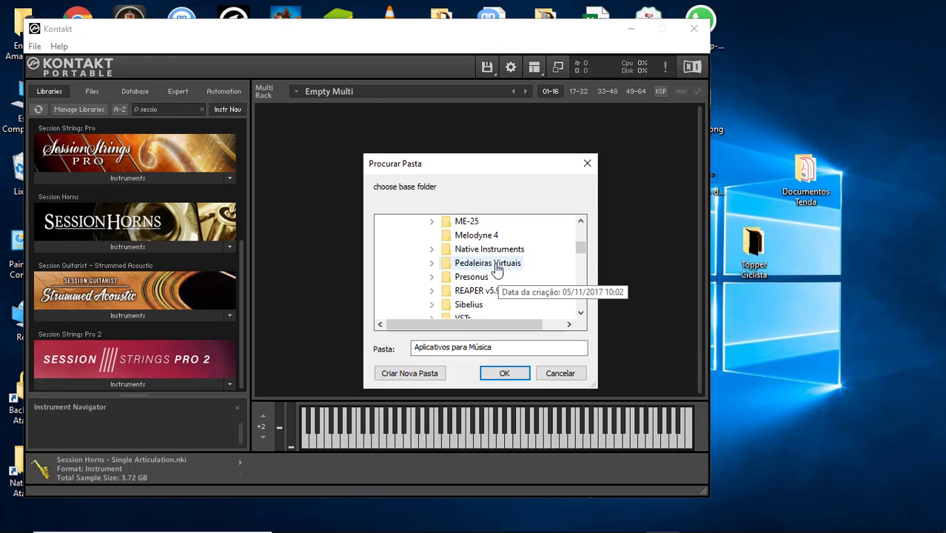
pyautogui.scroll(-2, 496, 268)
pyautogui.scroll(2, 488, 271)
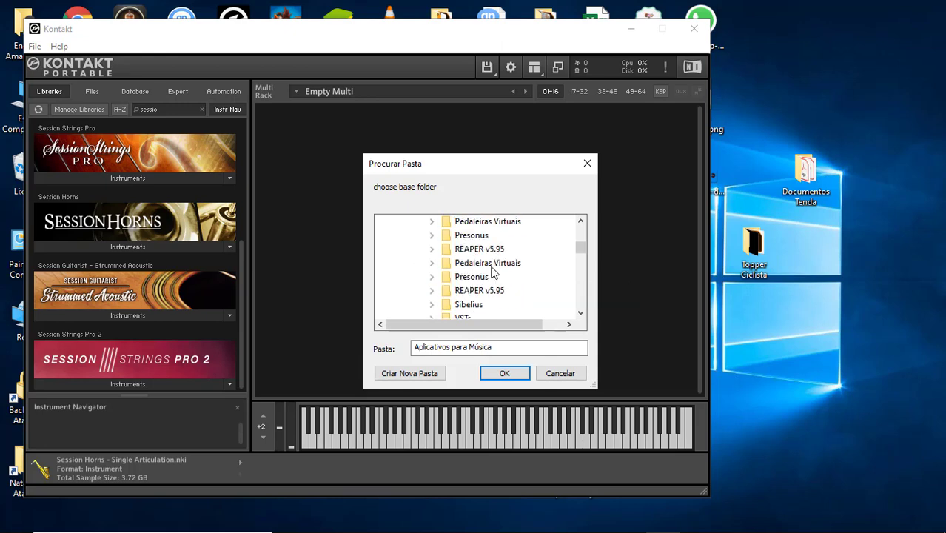
pyautogui.scroll(2, 458, 276)
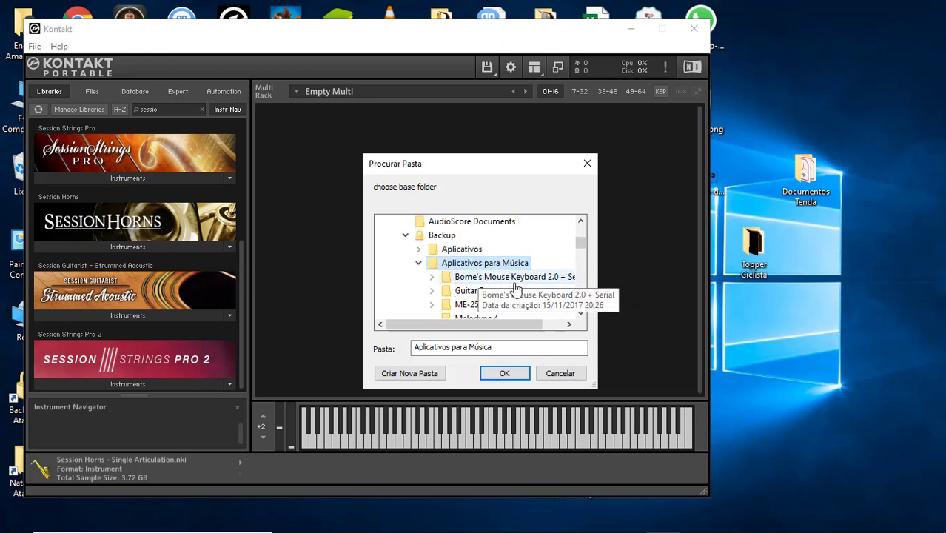
pyautogui.scroll(-2, 474, 283)
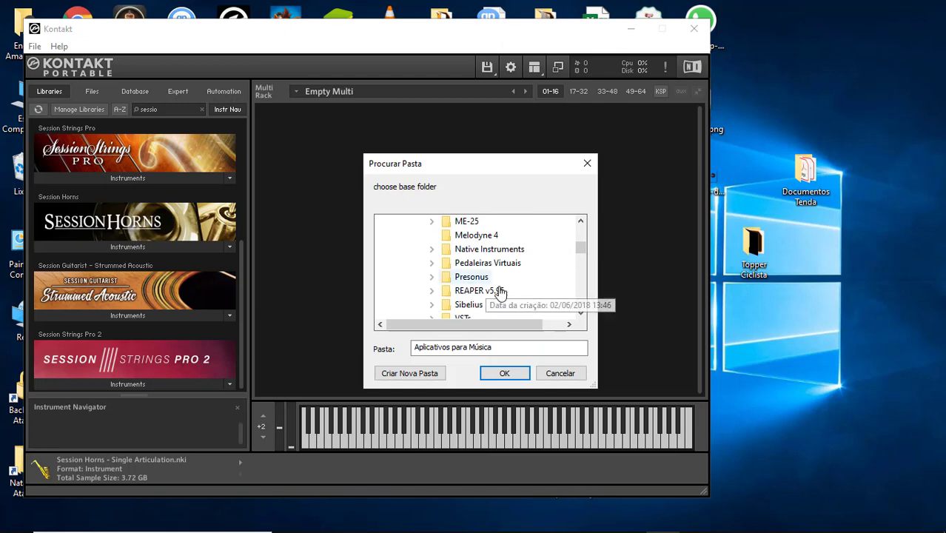
pyautogui.scroll(-1, 501, 293)
pyautogui.click(431, 276)
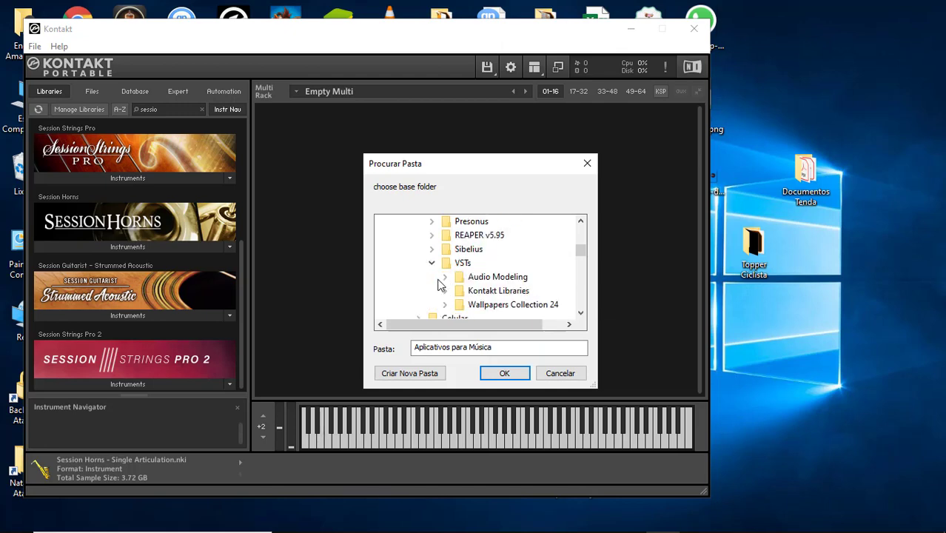
pyautogui.click(444, 291)
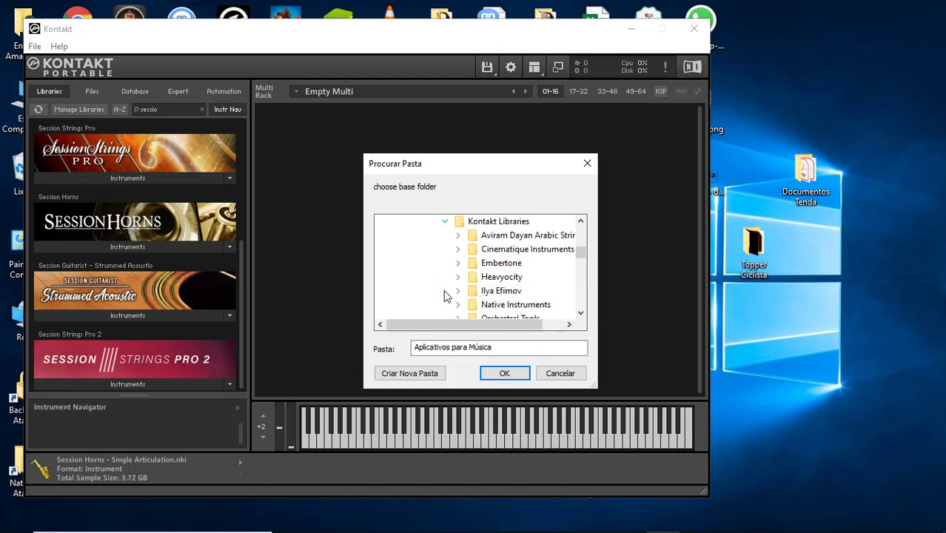
pyautogui.scroll(-2, 520, 298)
pyautogui.scroll(1, 520, 298)
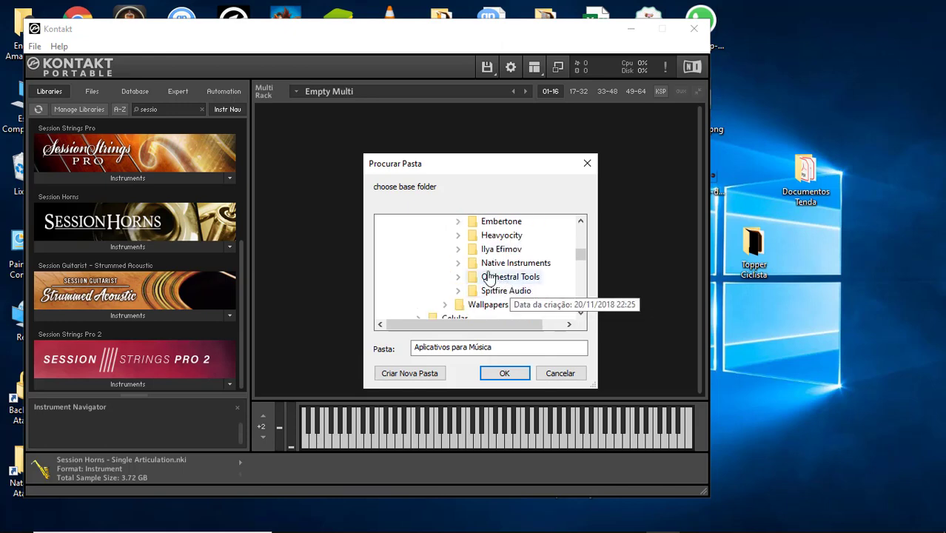
pyautogui.click(459, 262)
# Choose the Session Strings Pro 2 folder as the base folder and confirm it for the batch re-save.
pyautogui.scroll(-1, 537, 296)
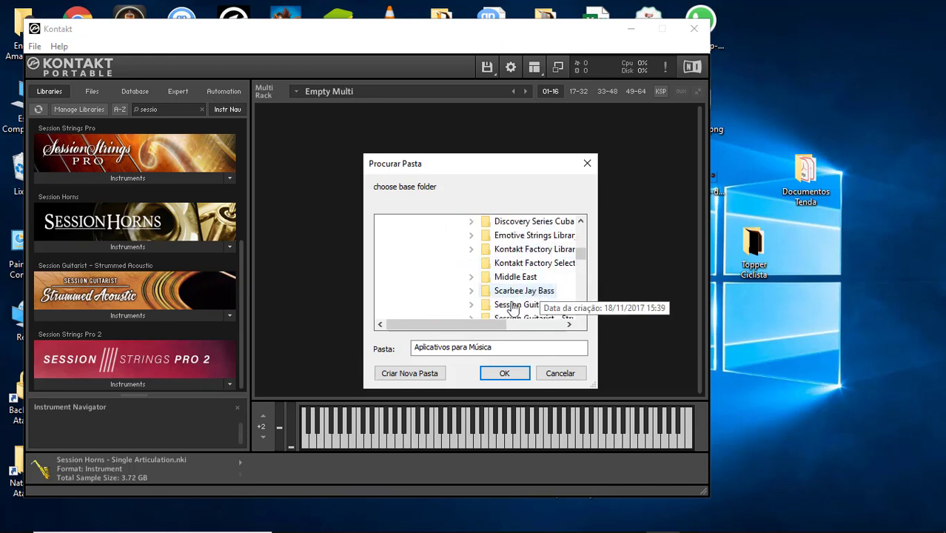
pyautogui.moveTo(496, 323); pyautogui.dragTo(526, 333)
pyautogui.scroll(-1, 513, 309)
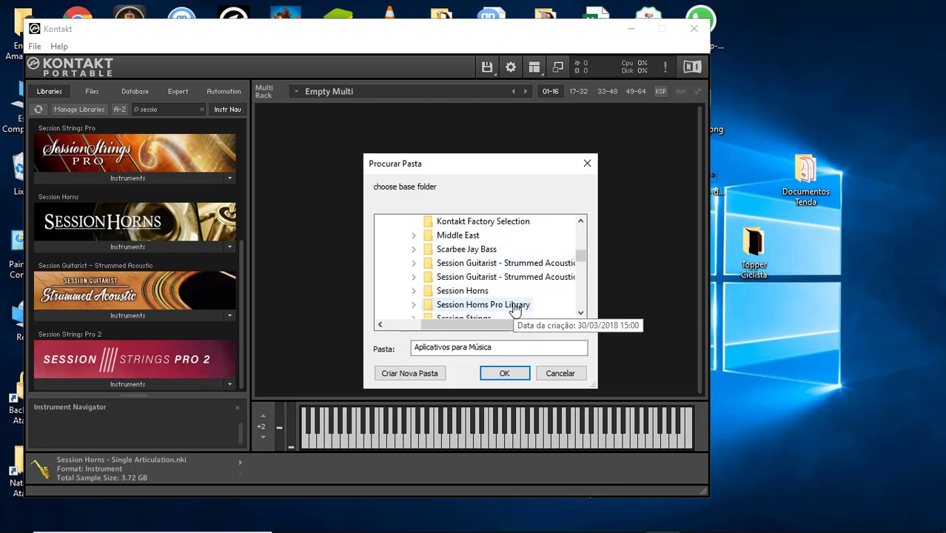
pyautogui.scroll(-1, 489, 295)
pyautogui.scroll(2, 467, 277)
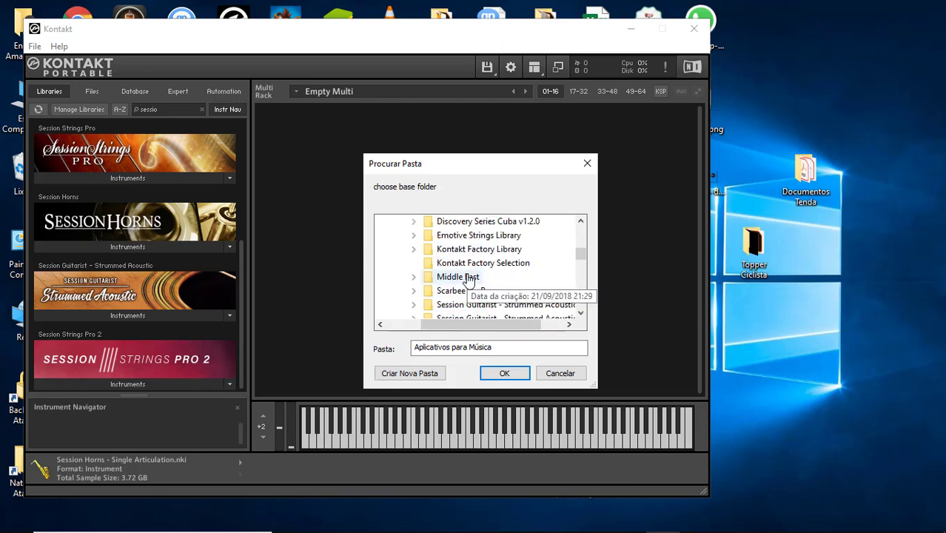
pyautogui.scroll(1, 463, 273)
pyautogui.scroll(-2, 461, 260)
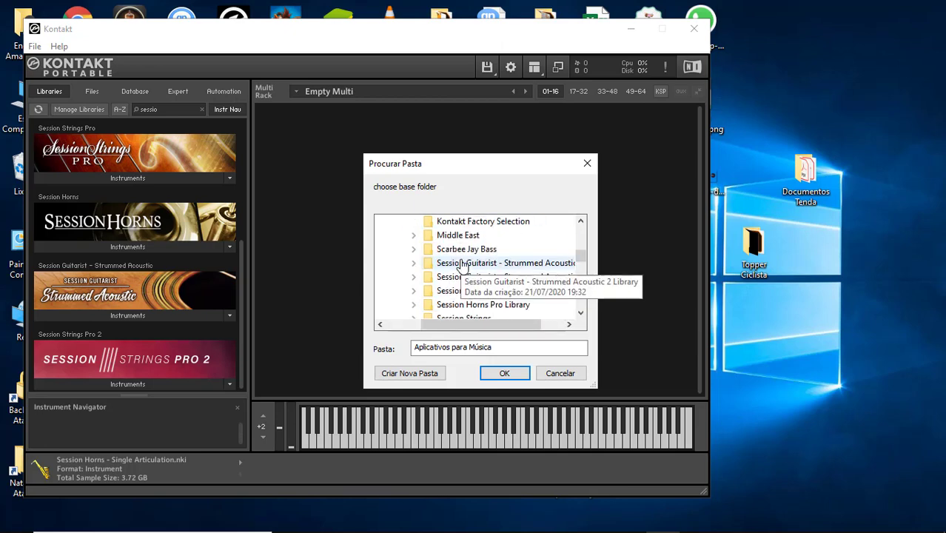
pyautogui.scroll(-2, 518, 280)
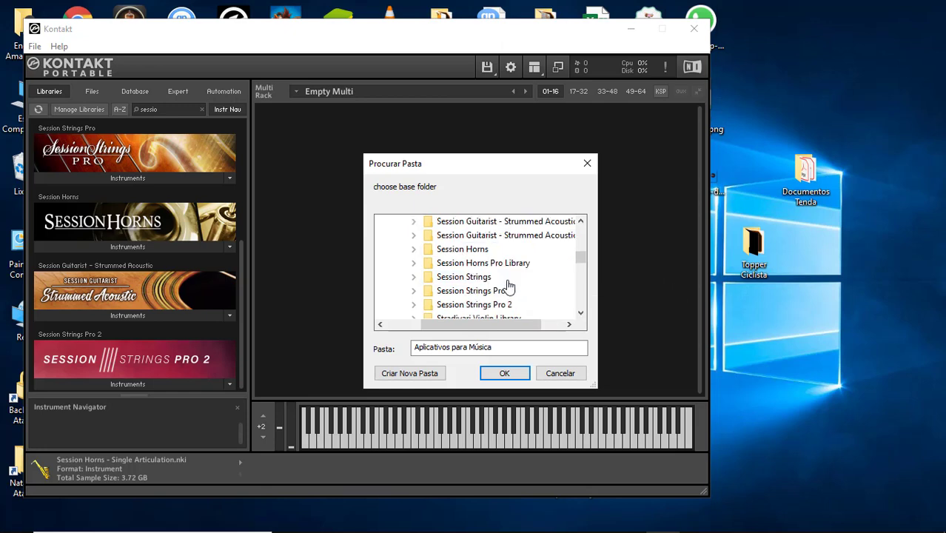
pyautogui.click(506, 265)
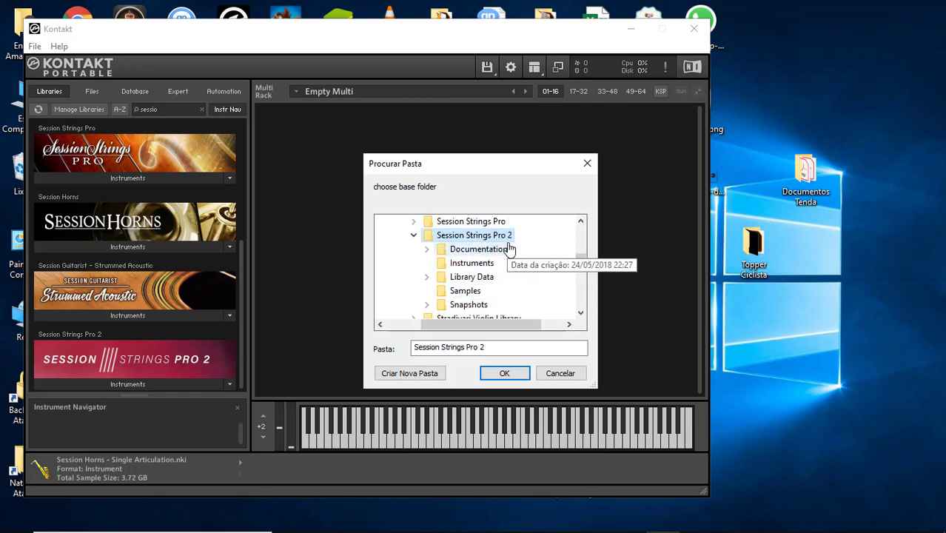
pyautogui.click(507, 373)
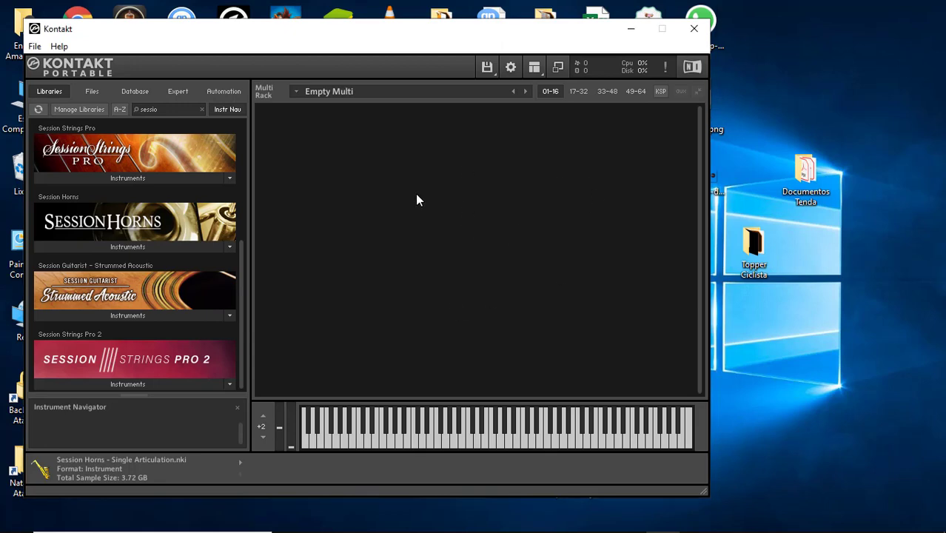
# Load Basses - Modern, Basses - Traditional and Celli - Modern from Session Strings Pro 2 into the rack, hiding the performance views of both basses.
pyautogui.click(133, 384)
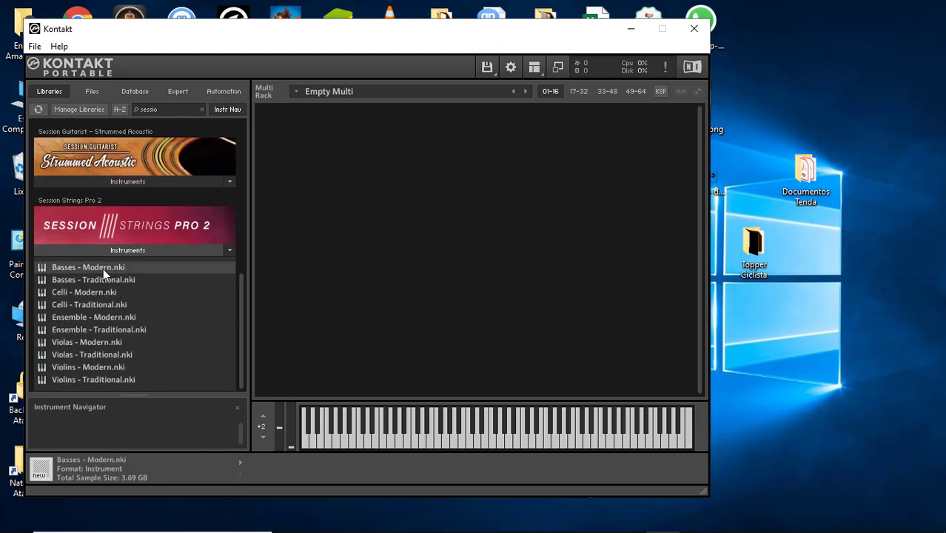
pyautogui.moveTo(124, 267); pyautogui.dragTo(548, 251)
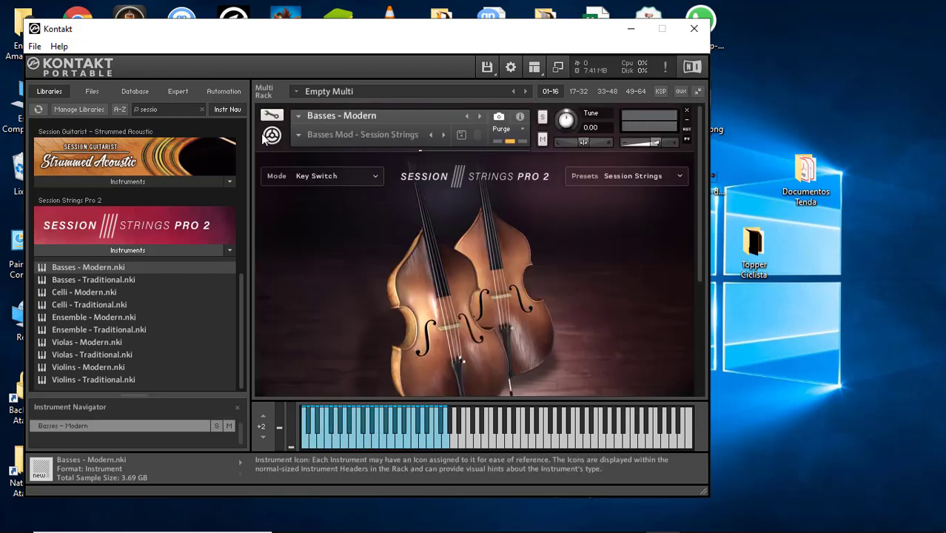
pyautogui.click(271, 136)
pyautogui.moveTo(92, 279); pyautogui.dragTo(425, 302)
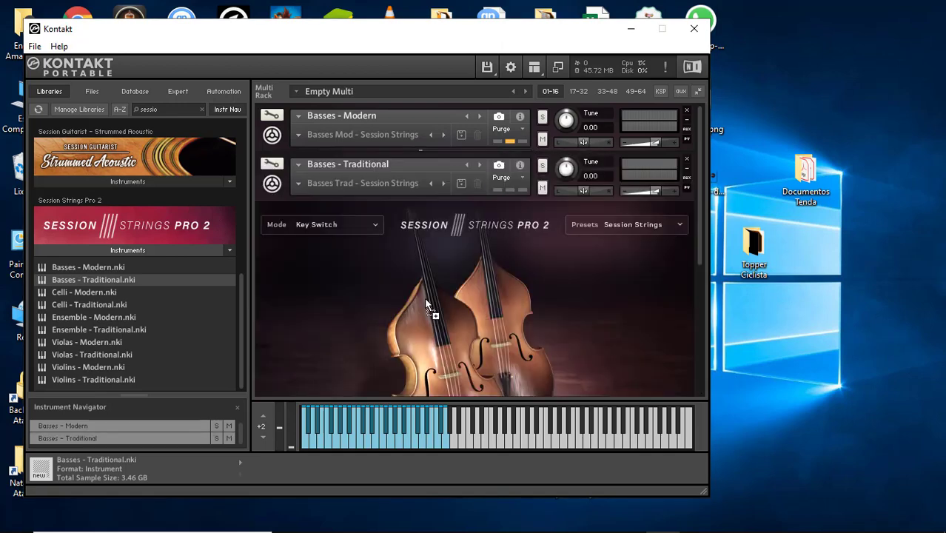
pyautogui.click(272, 184)
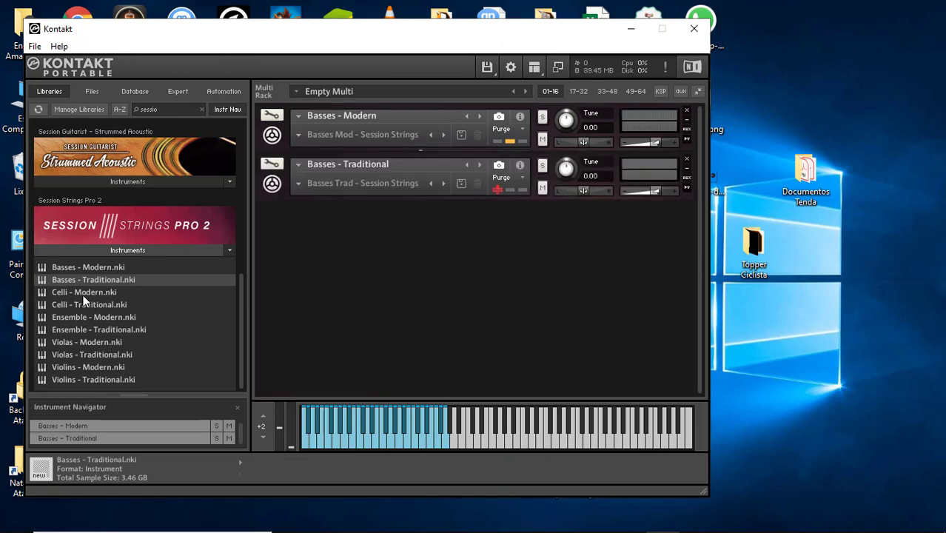
pyautogui.click(88, 292)
pyautogui.moveTo(105, 292); pyautogui.dragTo(400, 312)
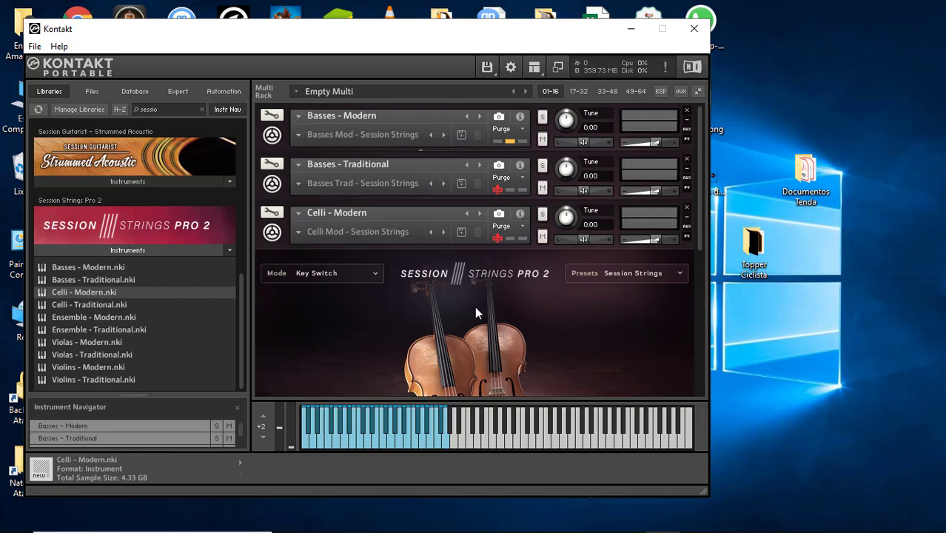
# Remove the Celli - Modern, Basses - Traditional and Basses - Modern instruments from the rack.
pyautogui.click(686, 207)
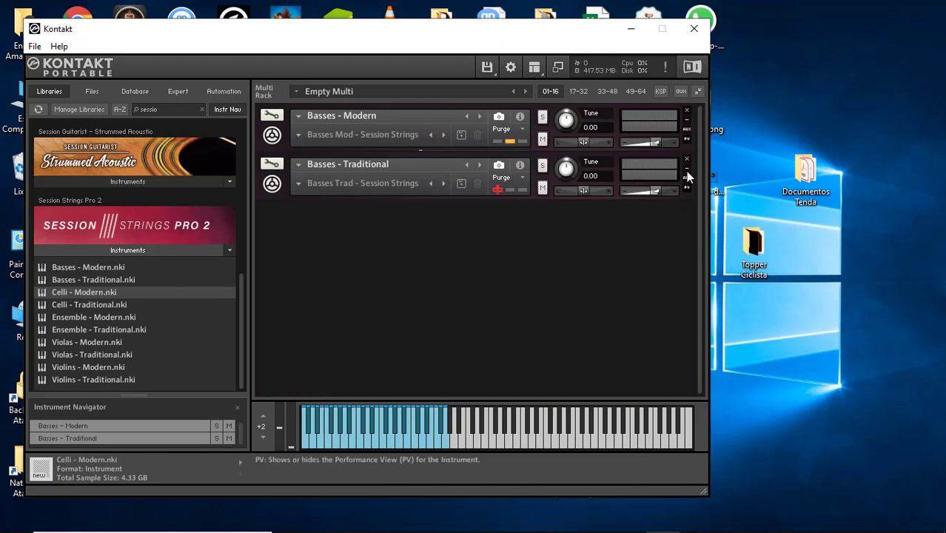
pyautogui.click(686, 159)
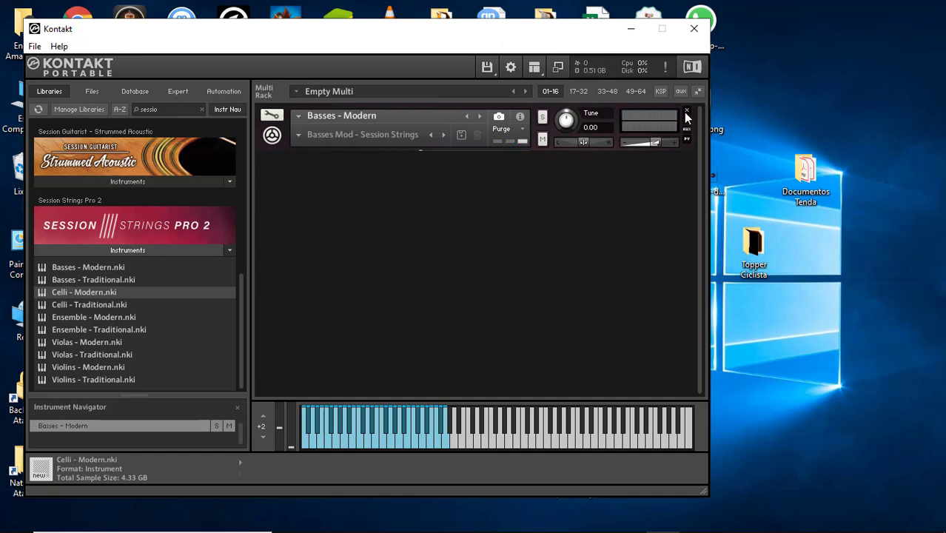
pyautogui.click(686, 112)
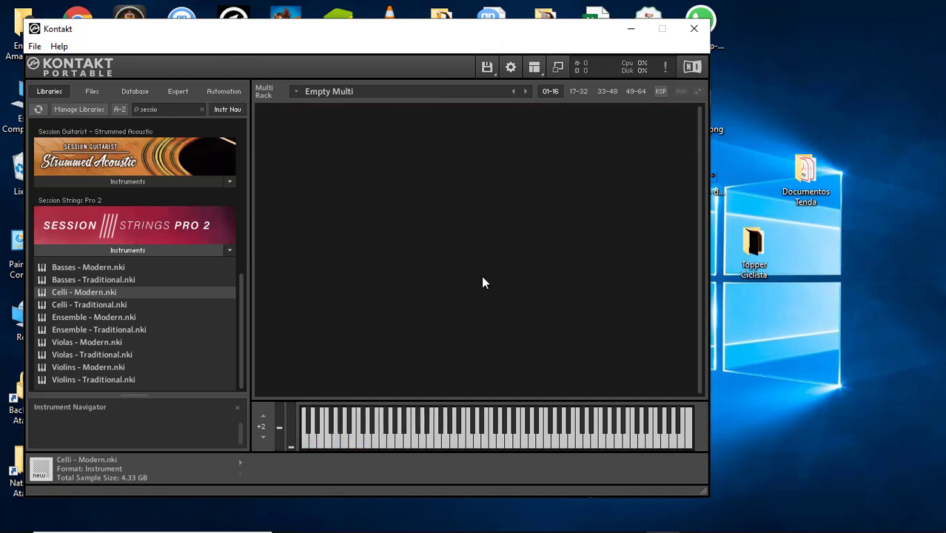
# Select the Basses - Modern instrument in the Session Strings Pro 2 library.
pyautogui.click(107, 268)
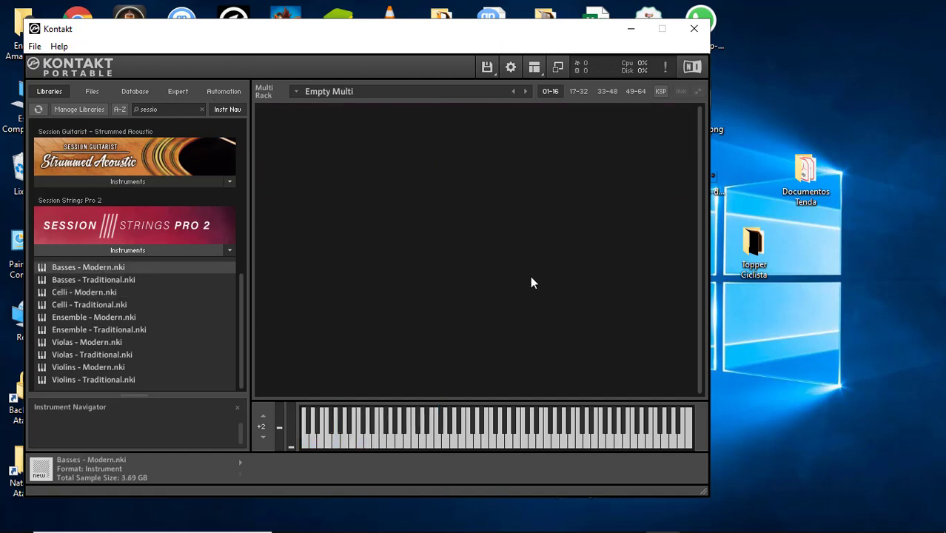